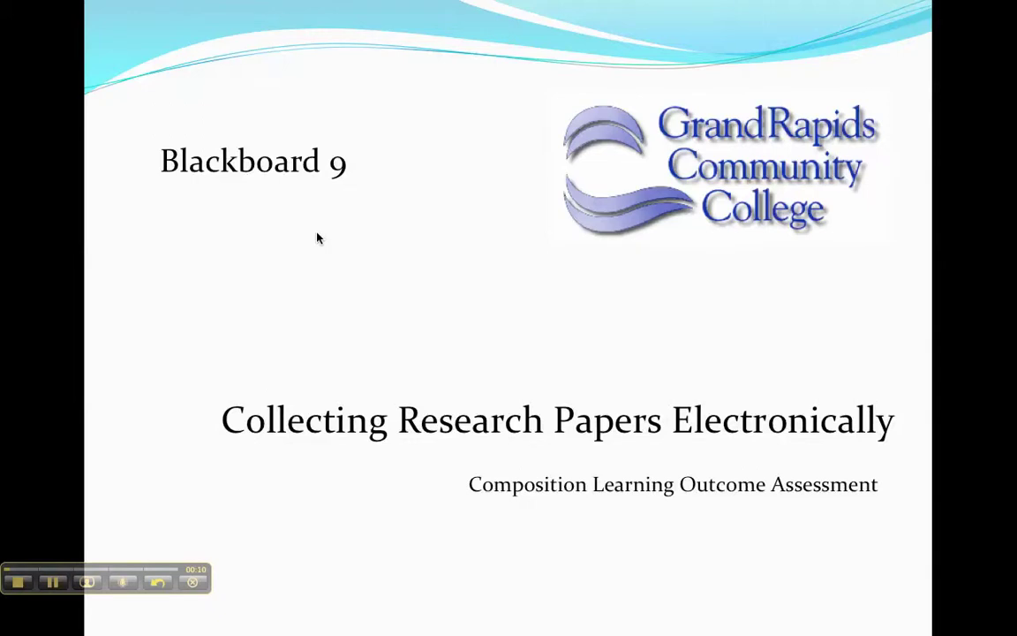
Step: Advance the slideshow to the agenda slide, then switch to Blackboard in Firefox
click(319, 237)
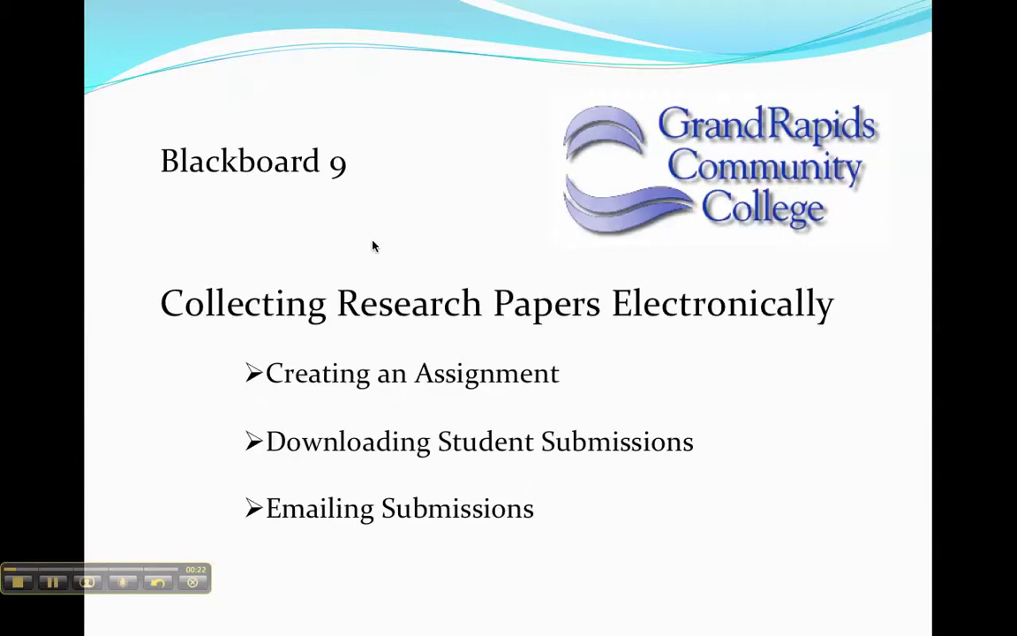
key(super+Tab)
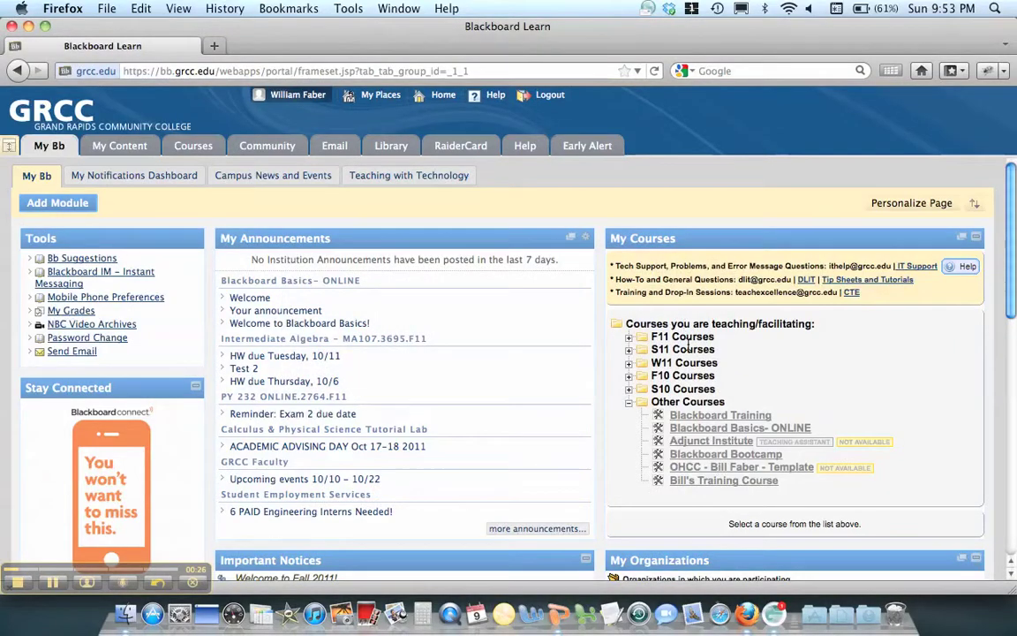
Step: In the training course's Assignments area, start a new assignment from Create Assessment
click(708, 482)
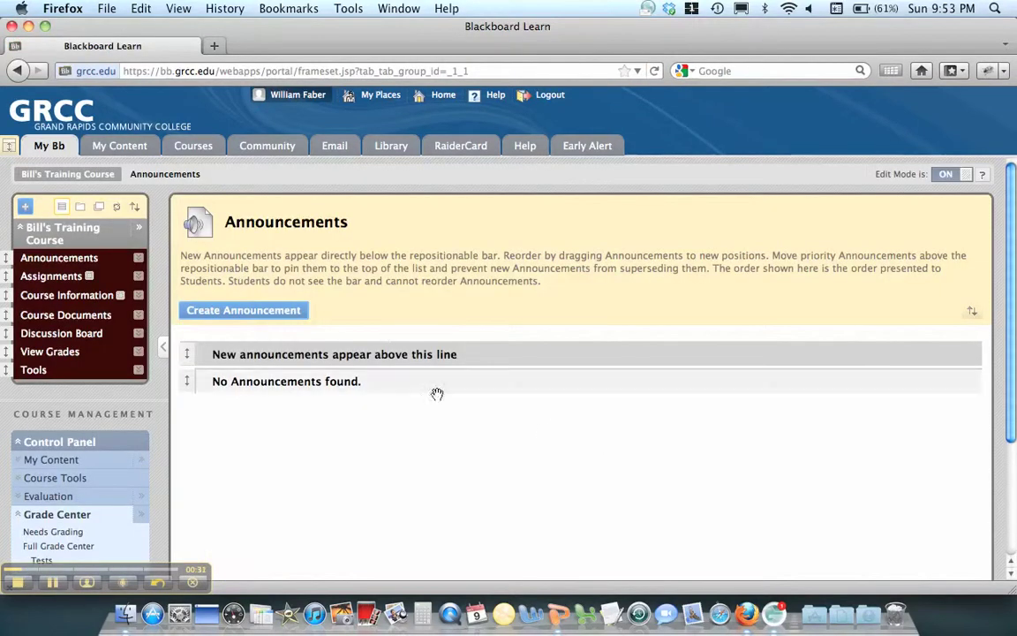
click(76, 279)
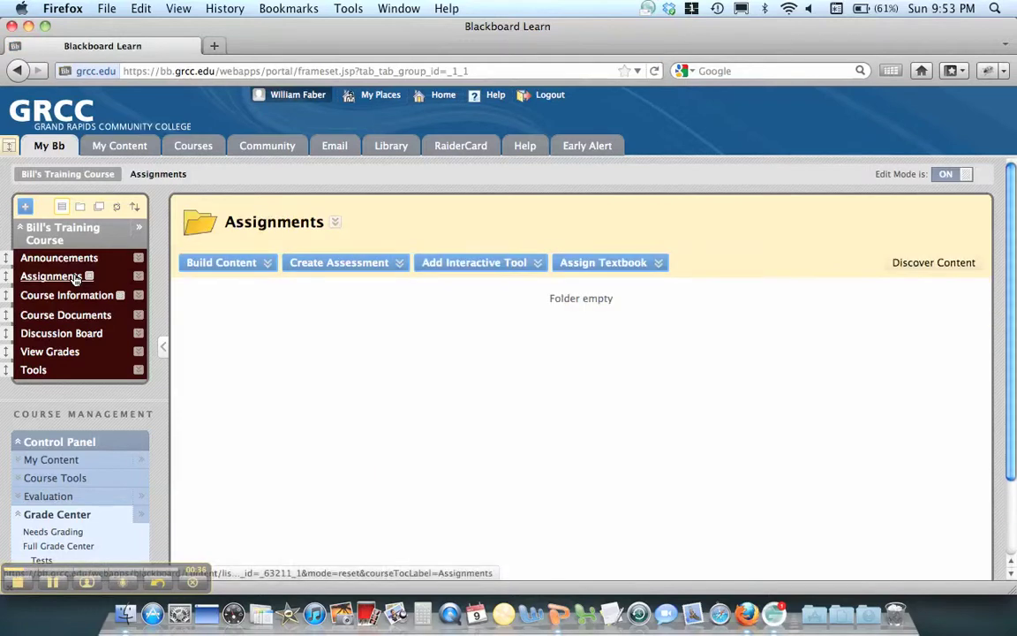
click(352, 270)
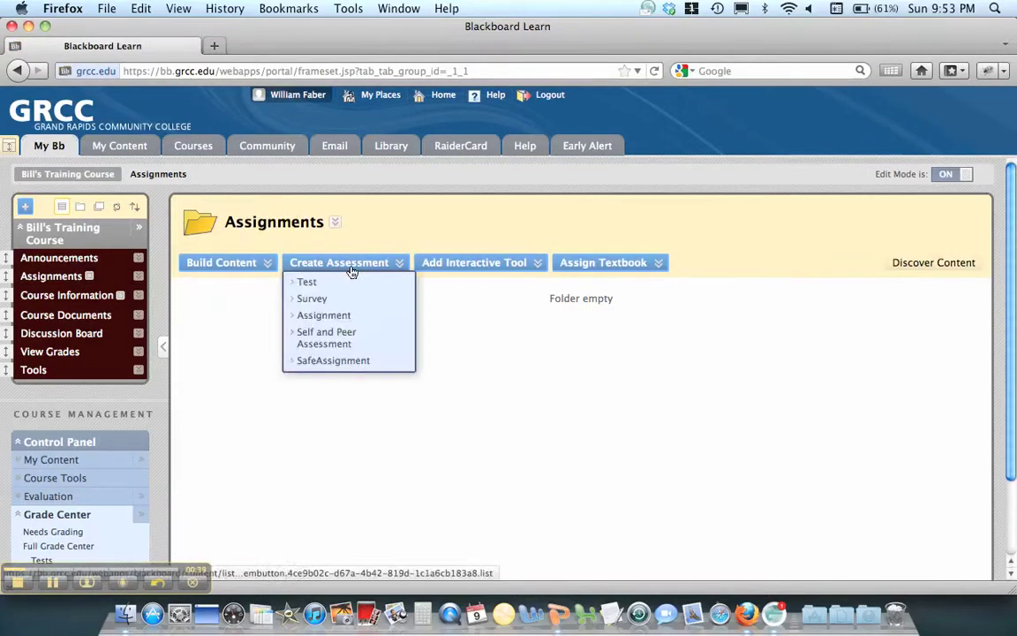
click(344, 317)
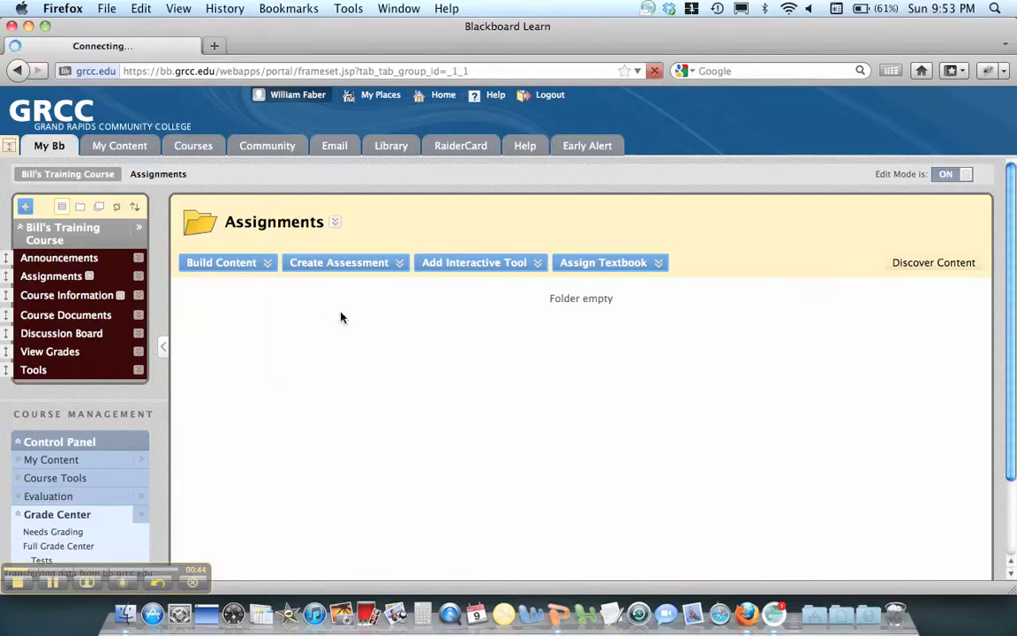
Step: Name the assignment 'Research Paper' and enter 'Due Date' as its instructions
click(387, 370)
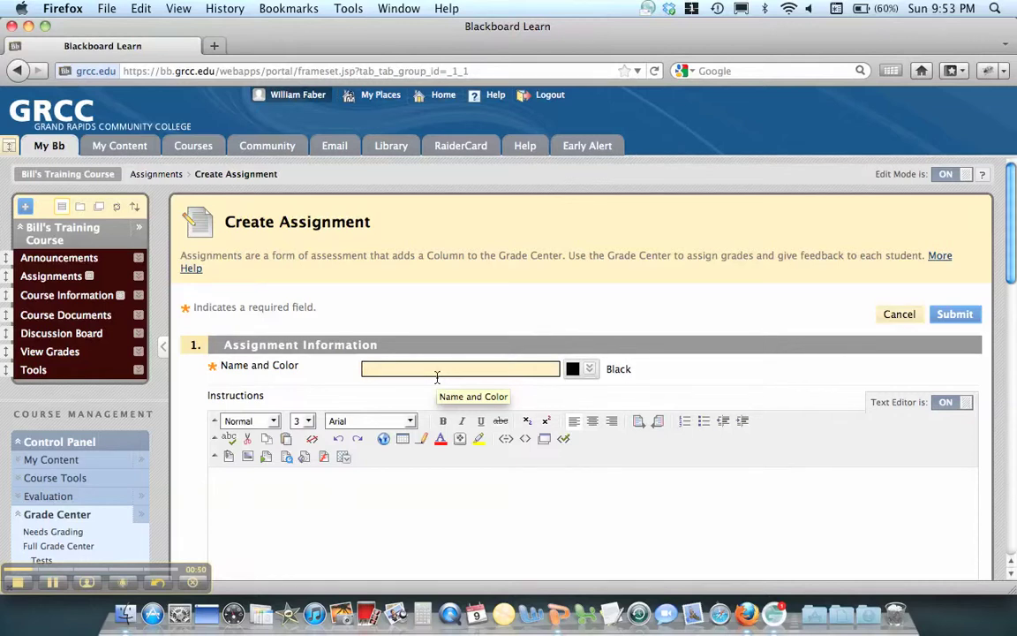
text(Re)
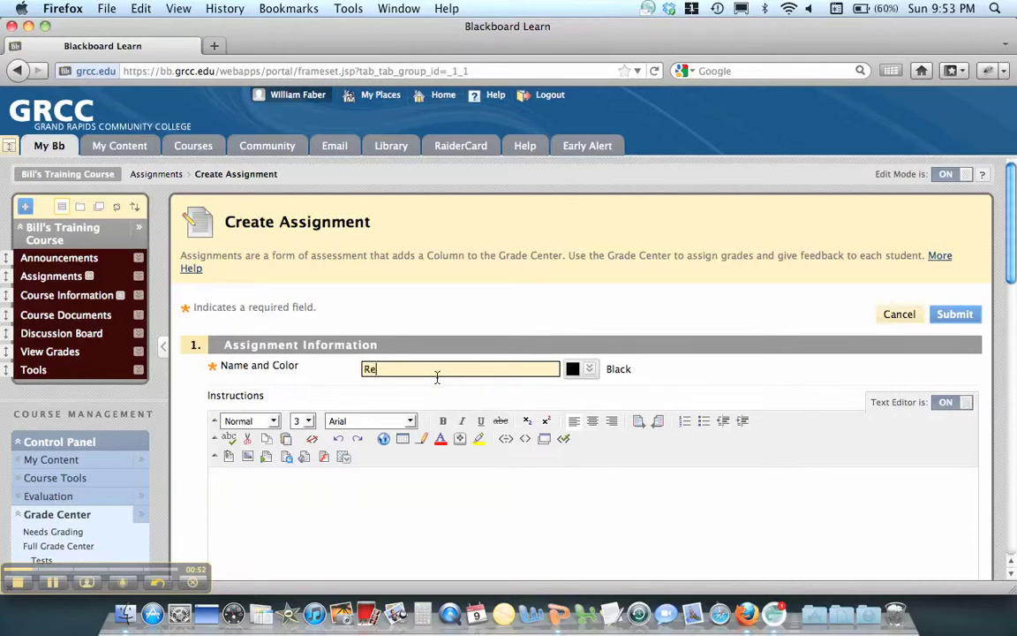
text(search Paper)
click(427, 488)
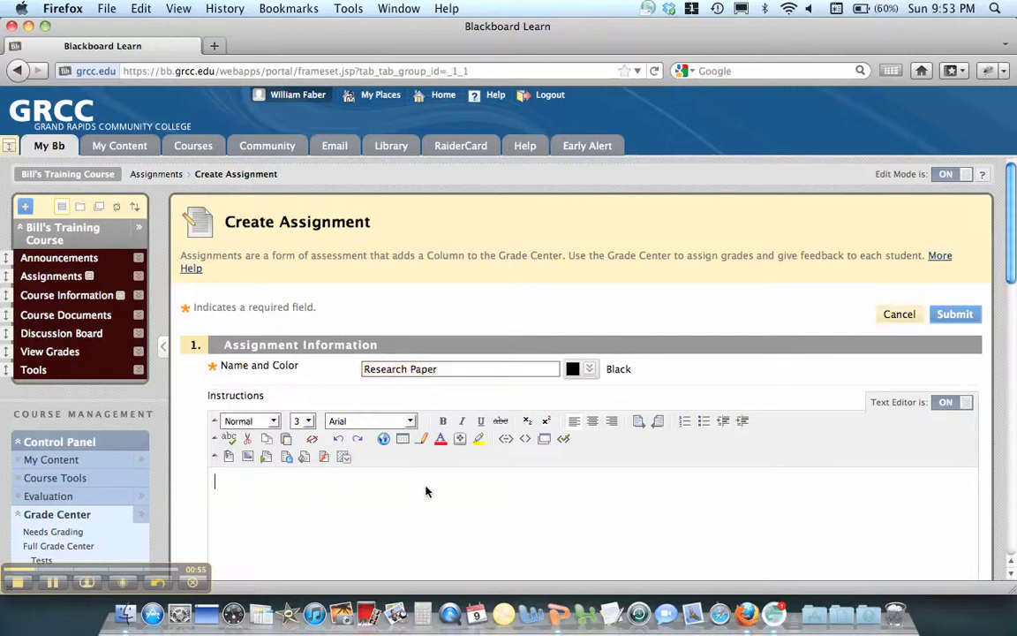
text(Du)
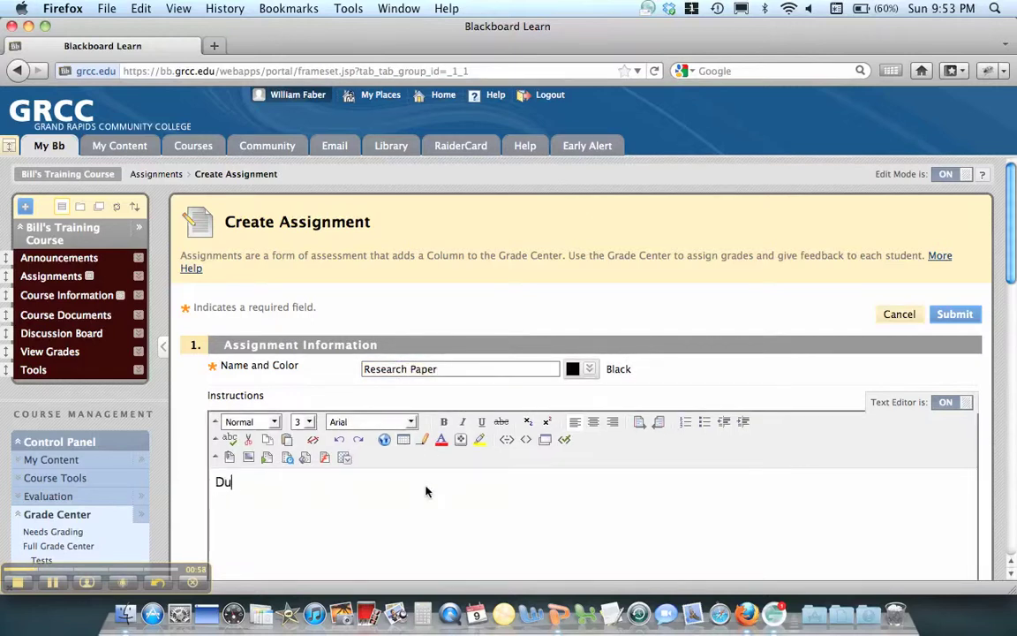
text(e Date)
scroll(447, 495, down, 3)
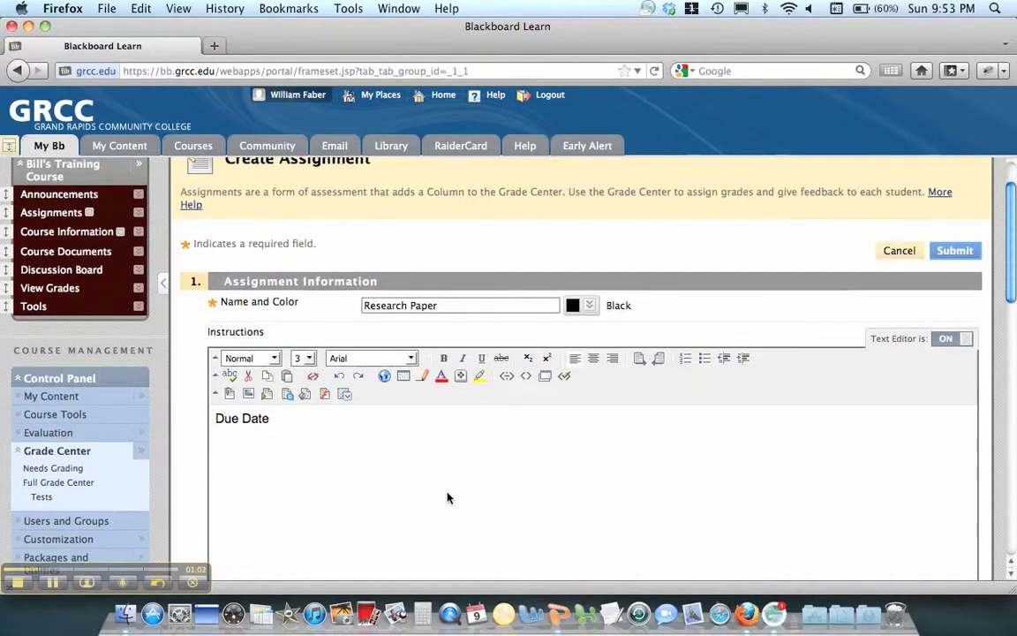
scroll(448, 498, down, 4)
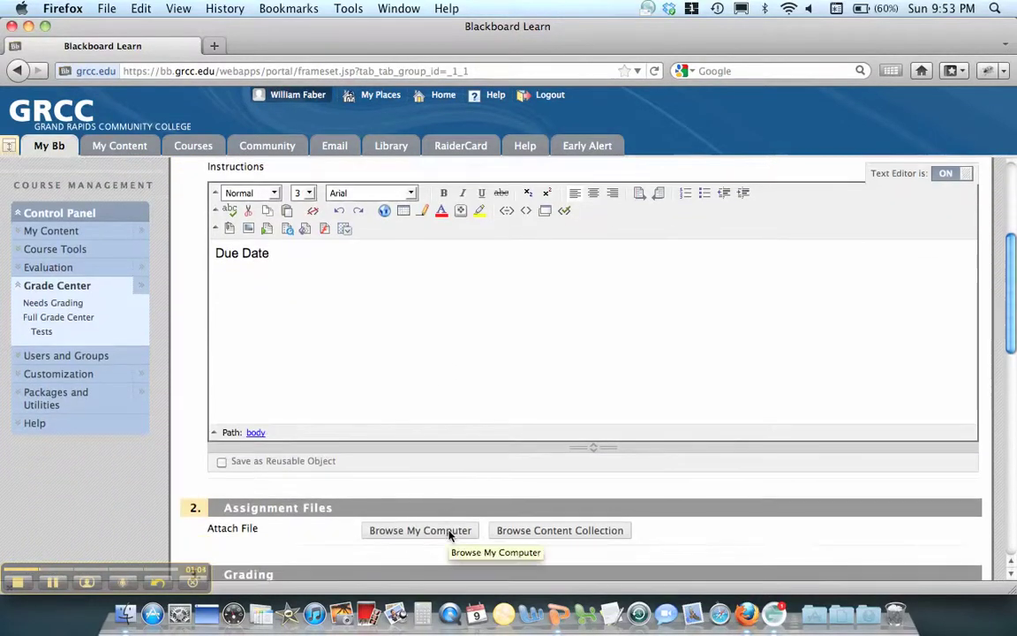
scroll(479, 436, up, 2)
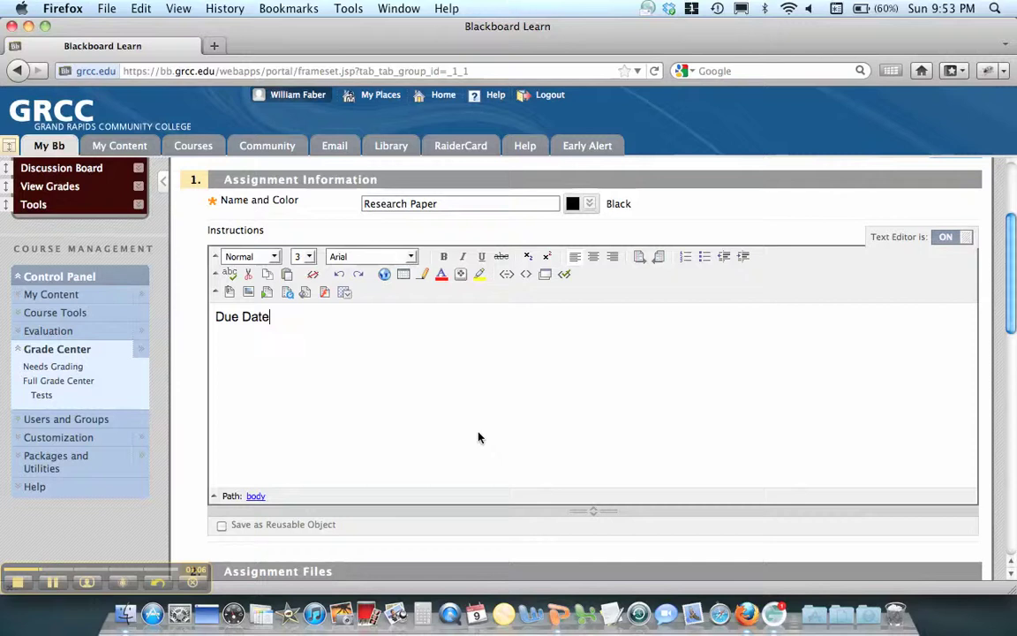
scroll(479, 436, down, 4)
scroll(478, 437, down, 2)
Step: Set the assignment's points possible to 100
click(397, 430)
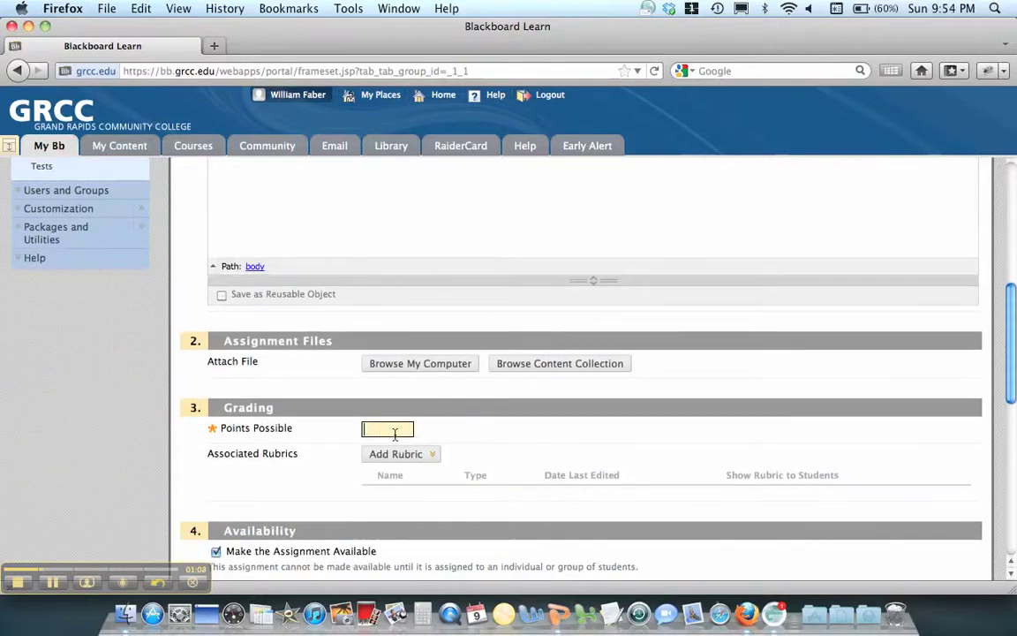
text(100)
click(574, 406)
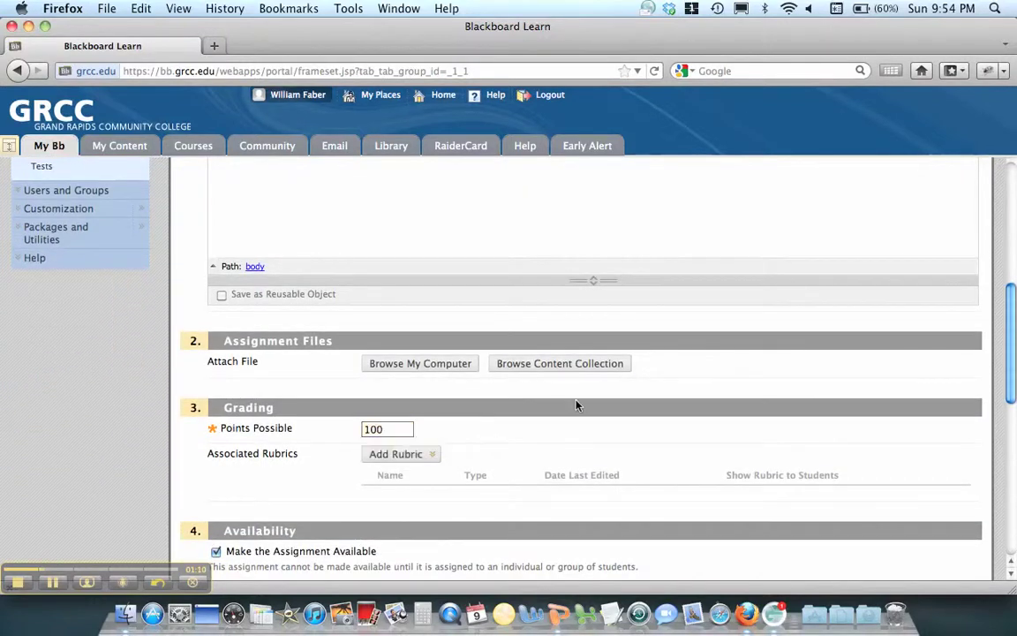
scroll(574, 411, down, 7)
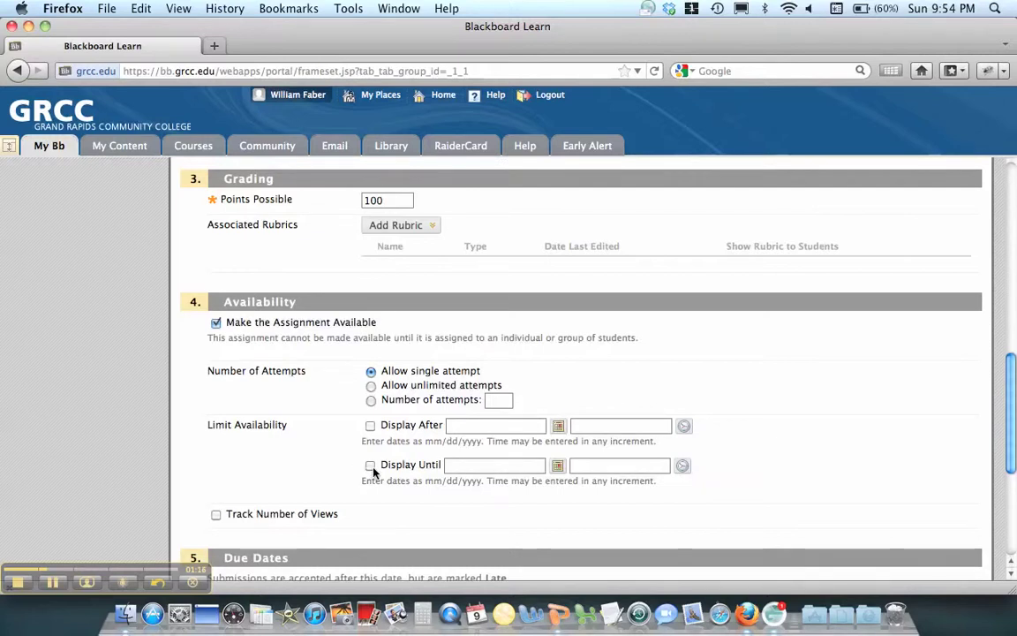
Step: Limit availability to display until 10/16/2011 at 05:30 PM
click(371, 466)
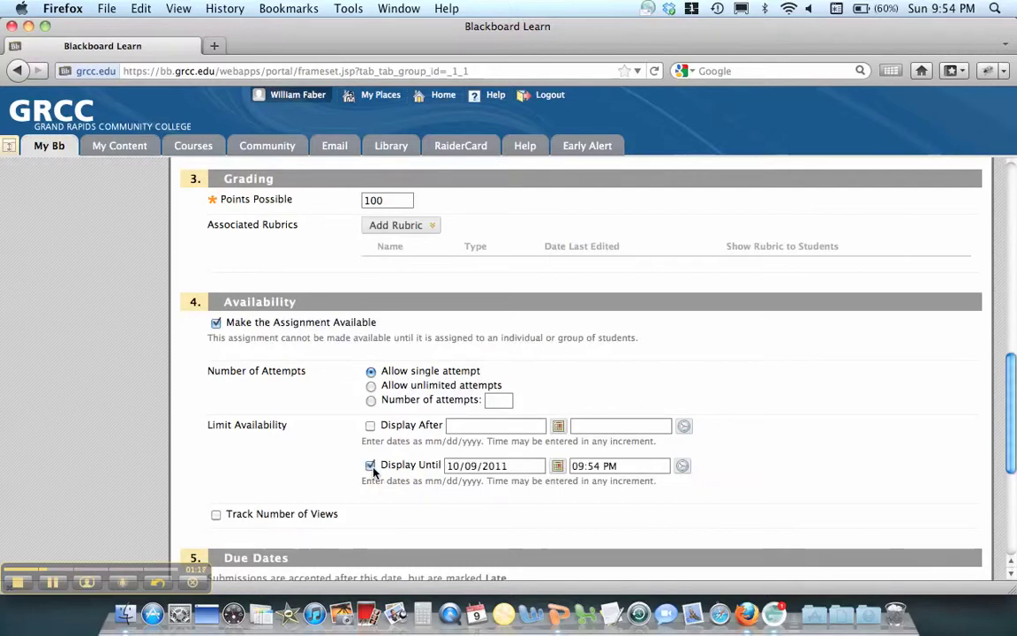
click(557, 466)
scroll(613, 503, down, 2)
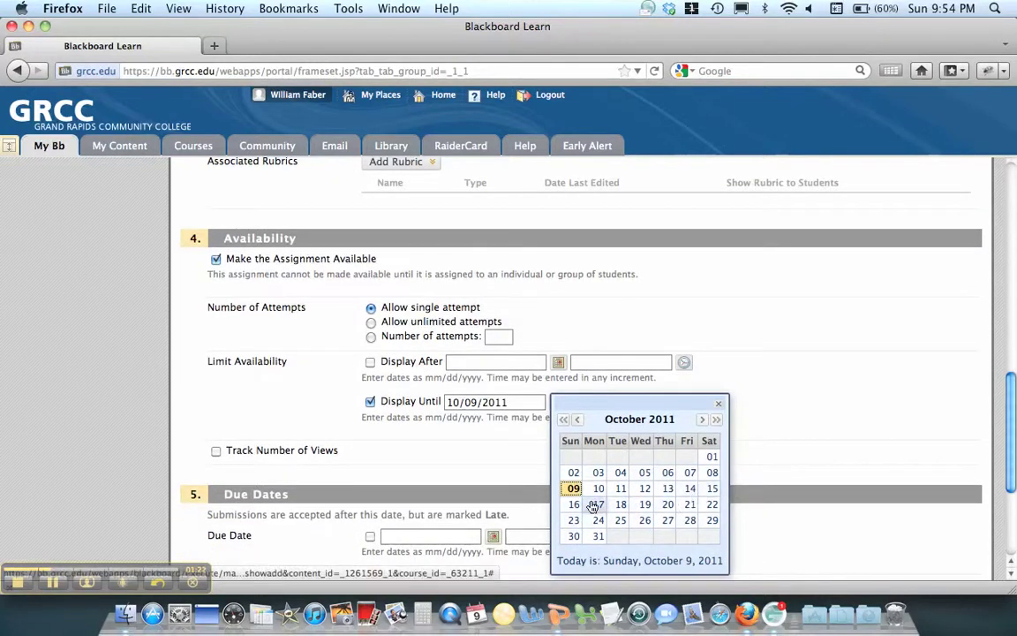
click(574, 504)
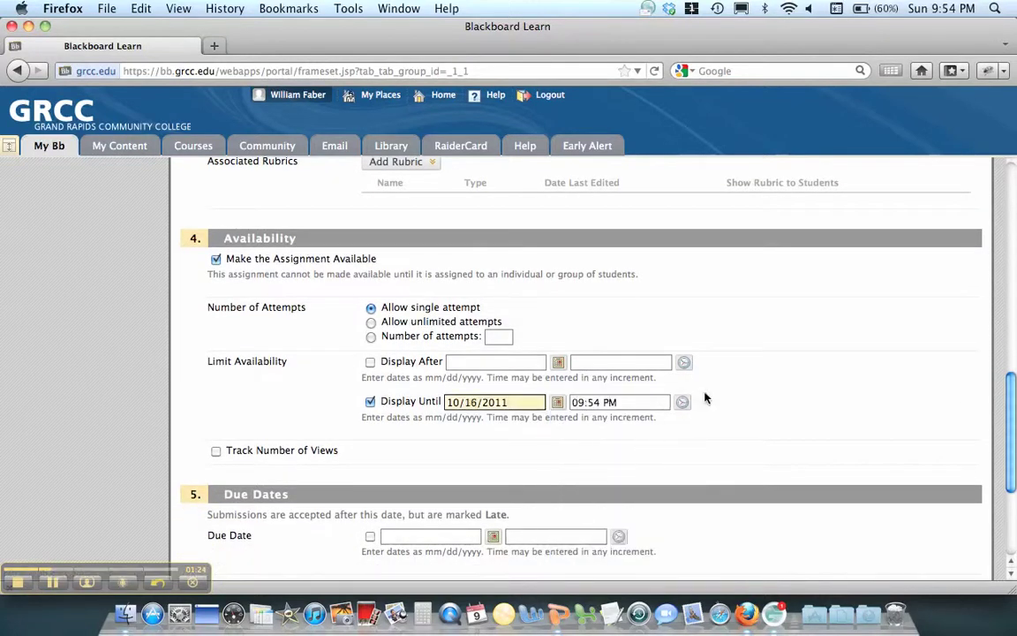
click(682, 402)
scroll(708, 521, down, 6)
scroll(709, 534, down, 7)
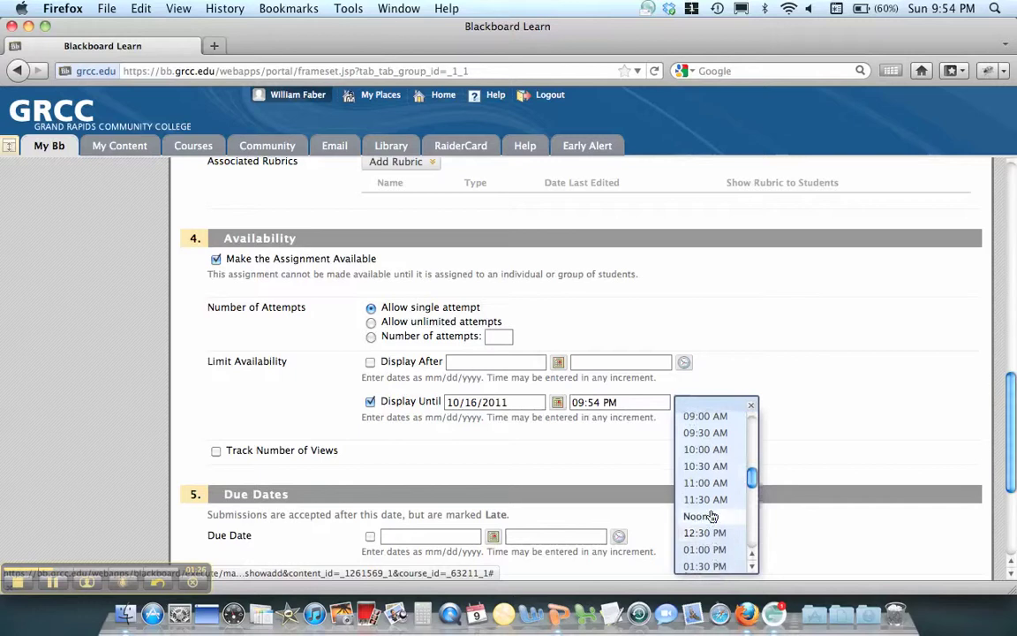
scroll(711, 465, up, 4)
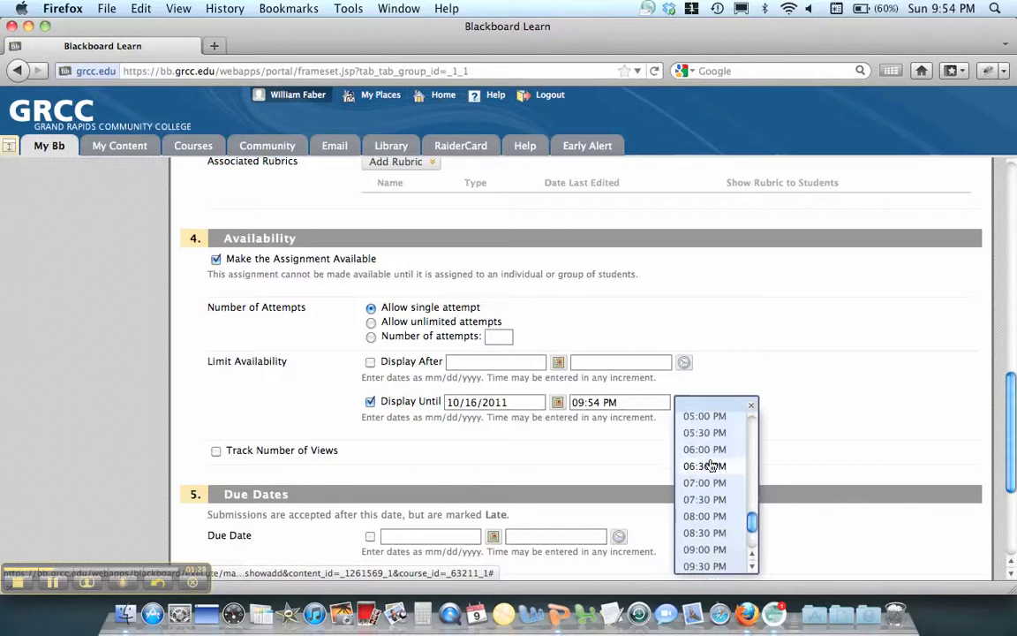
click(711, 432)
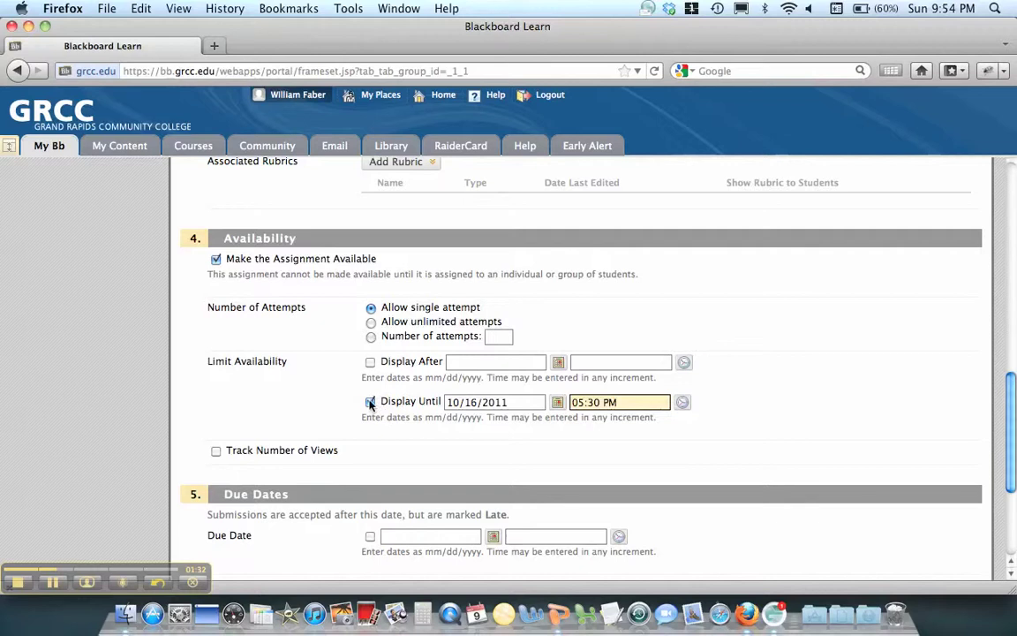
scroll(410, 440, down, 5)
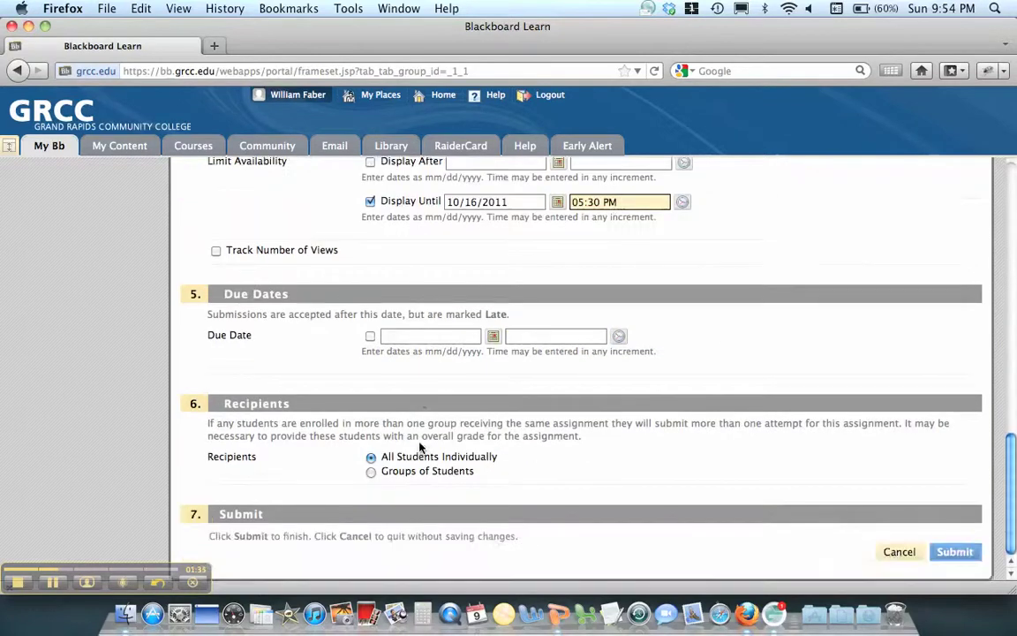
Step: Review the Research Paper form and submit it to create the assignment
scroll(504, 449, up, 15)
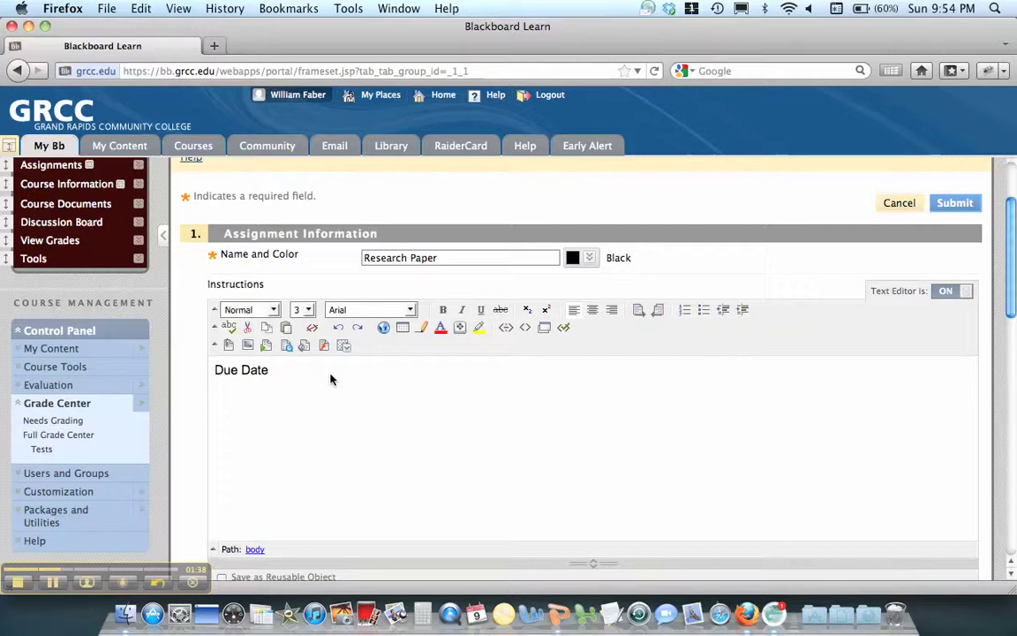
scroll(388, 459, down, 7)
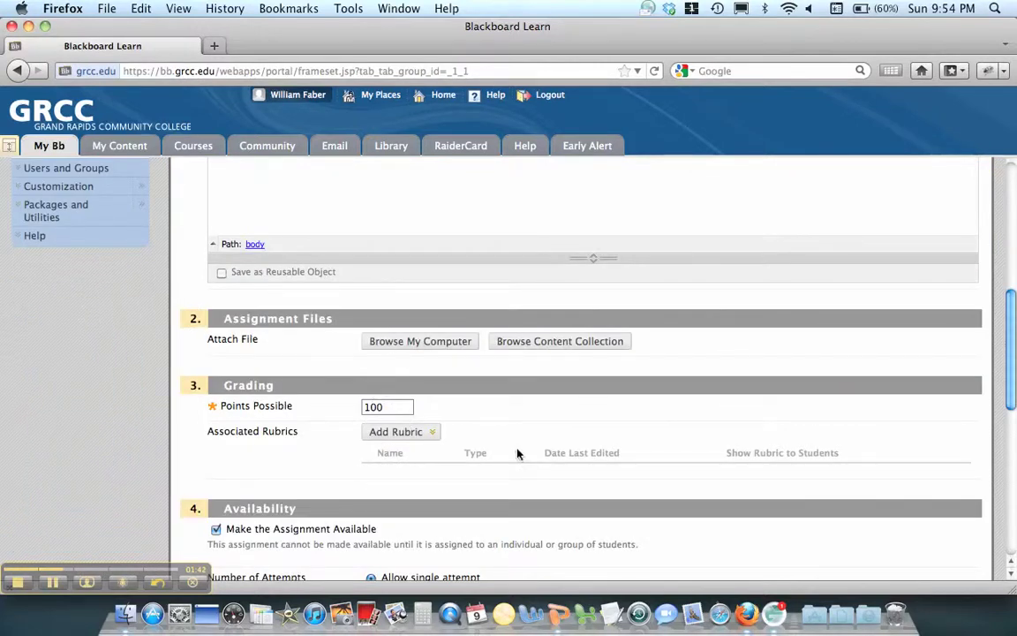
scroll(492, 413, down, 6)
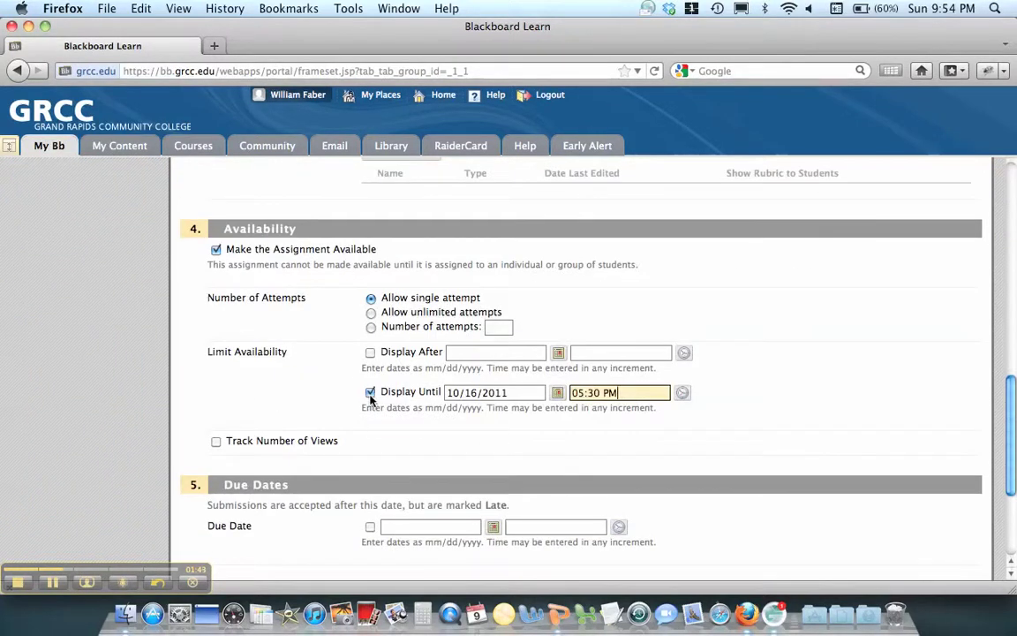
scroll(753, 485, down, 4)
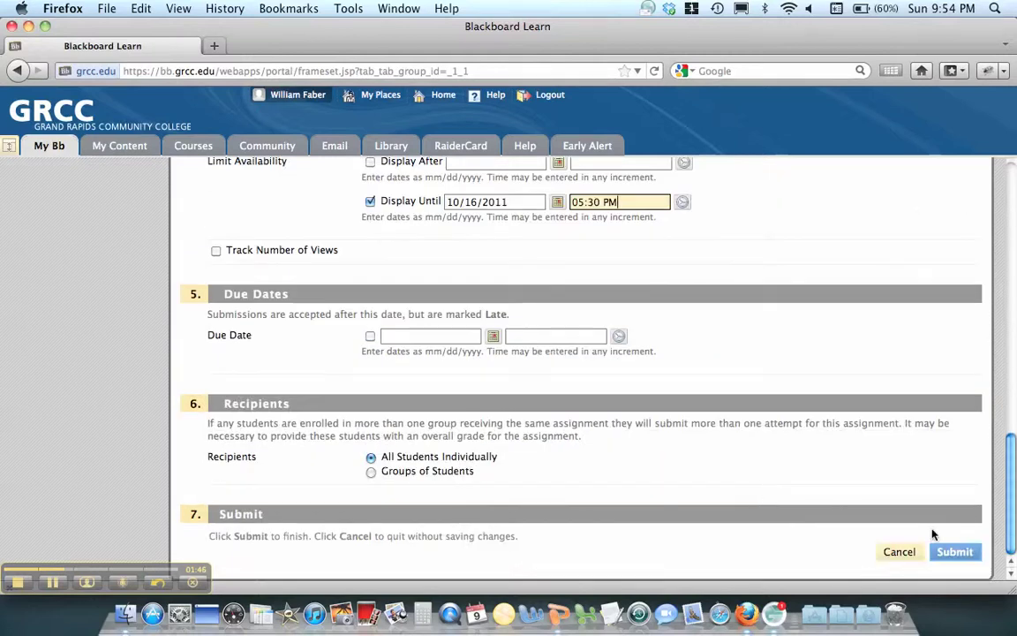
click(954, 550)
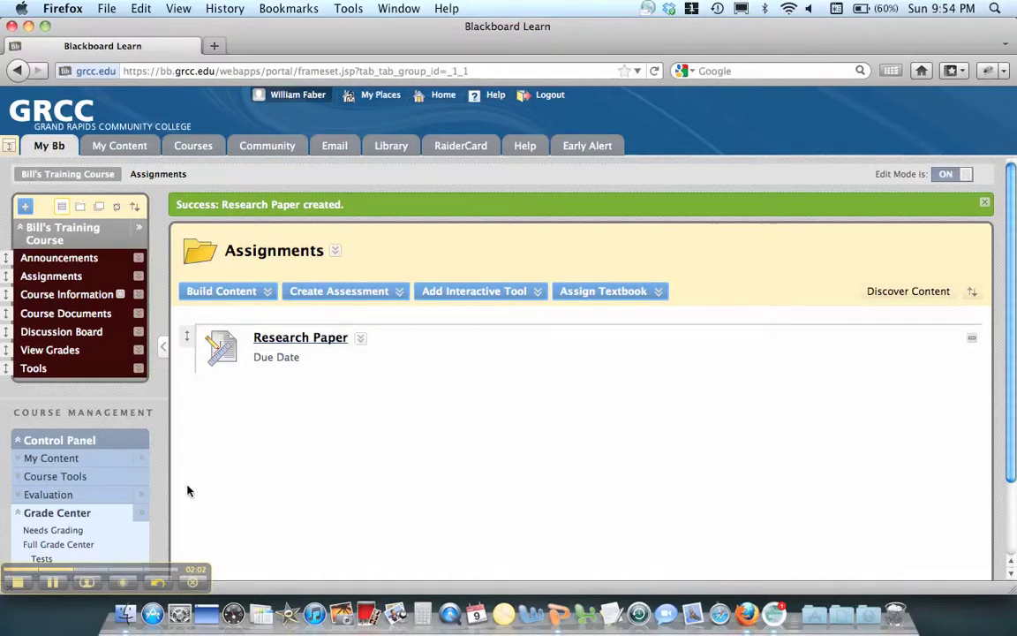
click(60, 583)
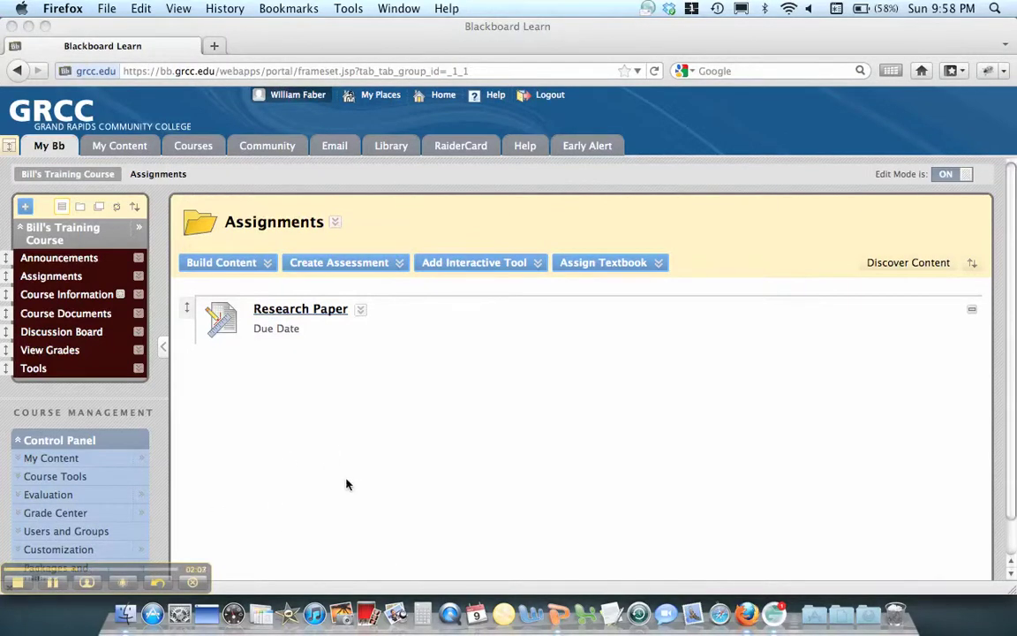
scroll(341, 484, down, 2)
scroll(341, 484, up, 2)
scroll(123, 362, down, 2)
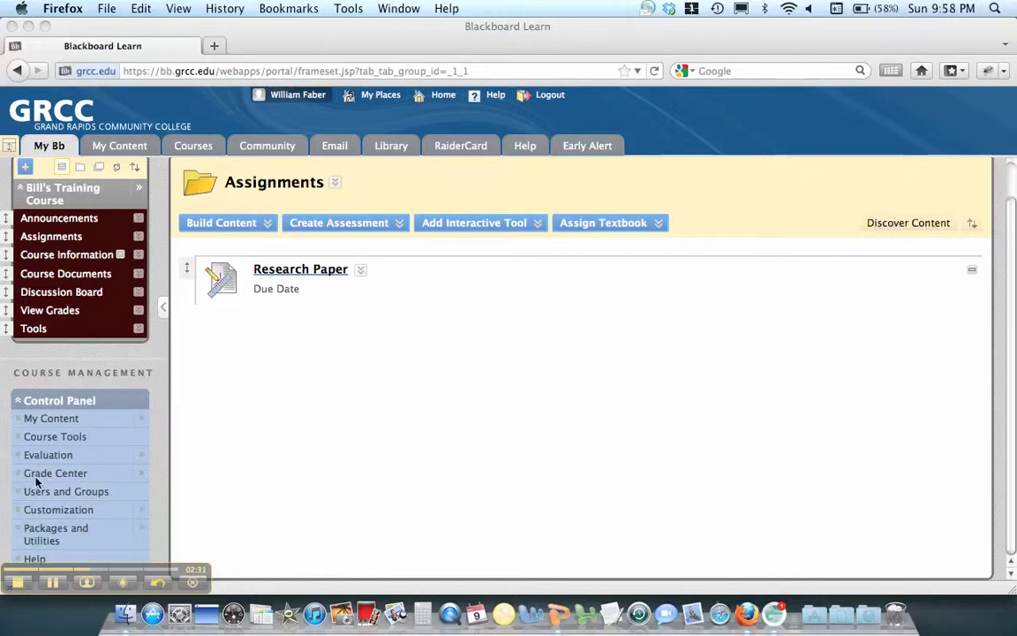
Step: In the Full Grade Center, choose Assignment File Download for the Research Paper column
click(141, 477)
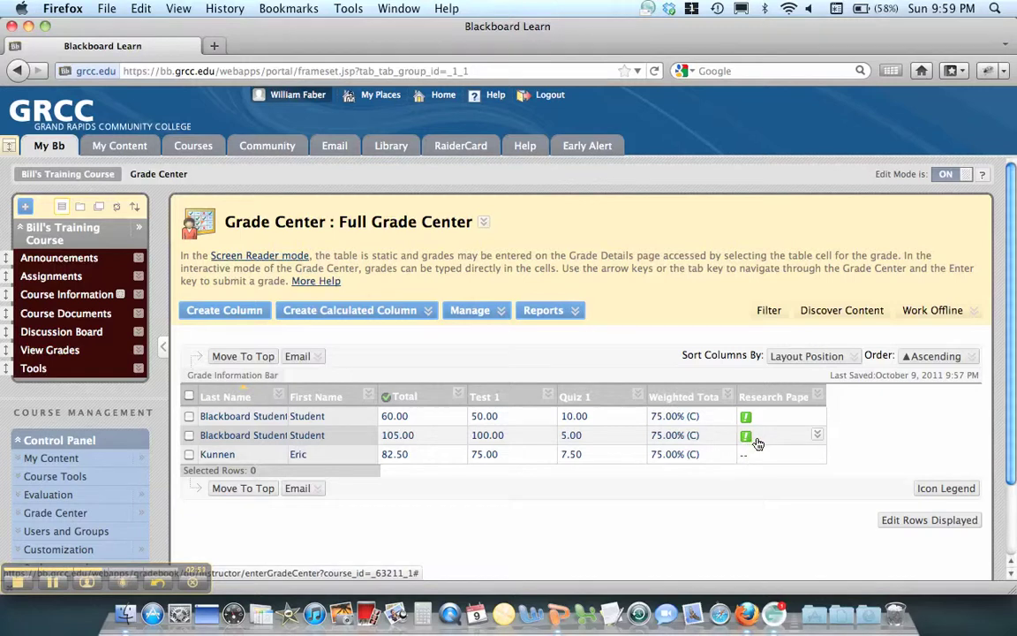
click(818, 399)
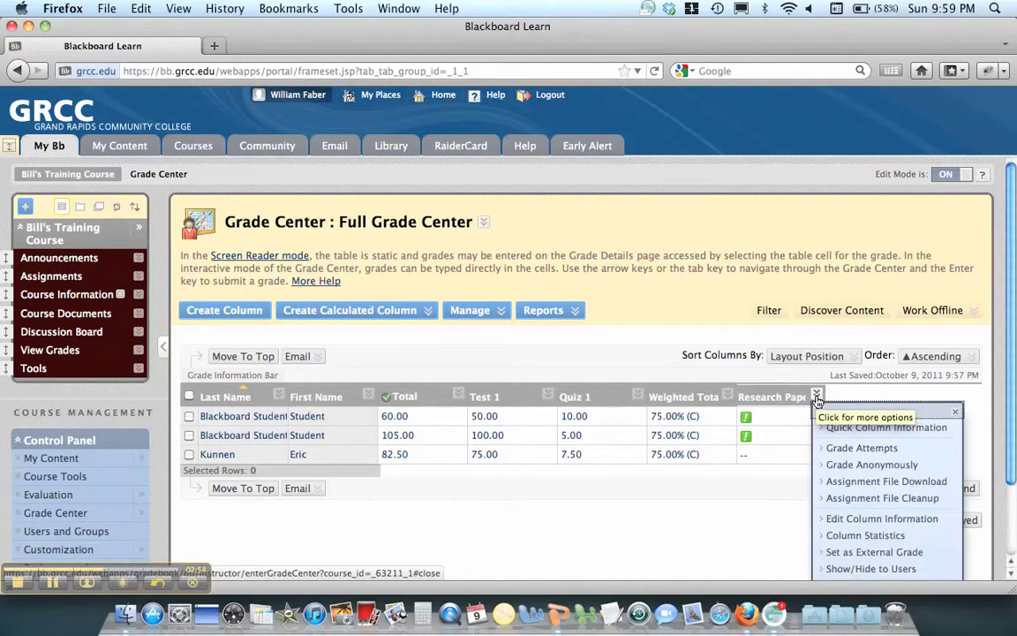
scroll(843, 459, down, 3)
scroll(848, 463, down, 1)
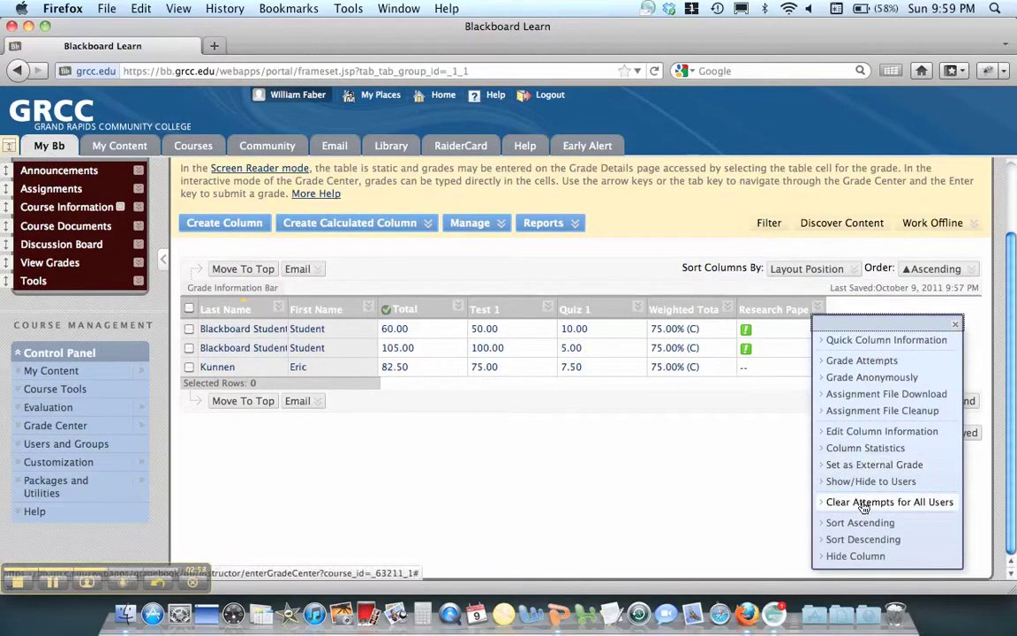
click(877, 396)
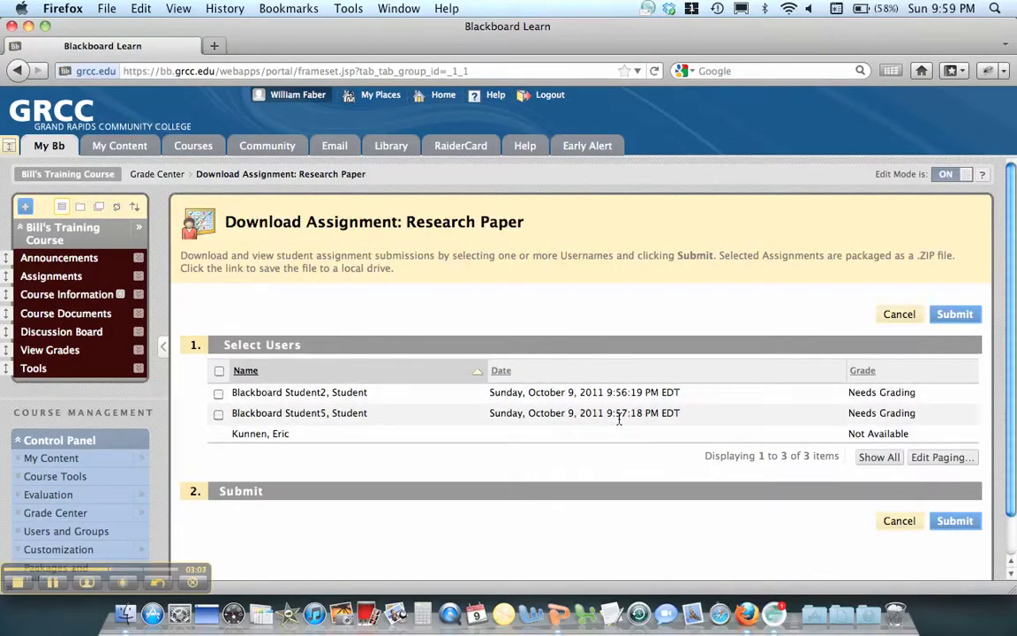
Step: Select both students' Research Paper submissions and package them for download
click(219, 372)
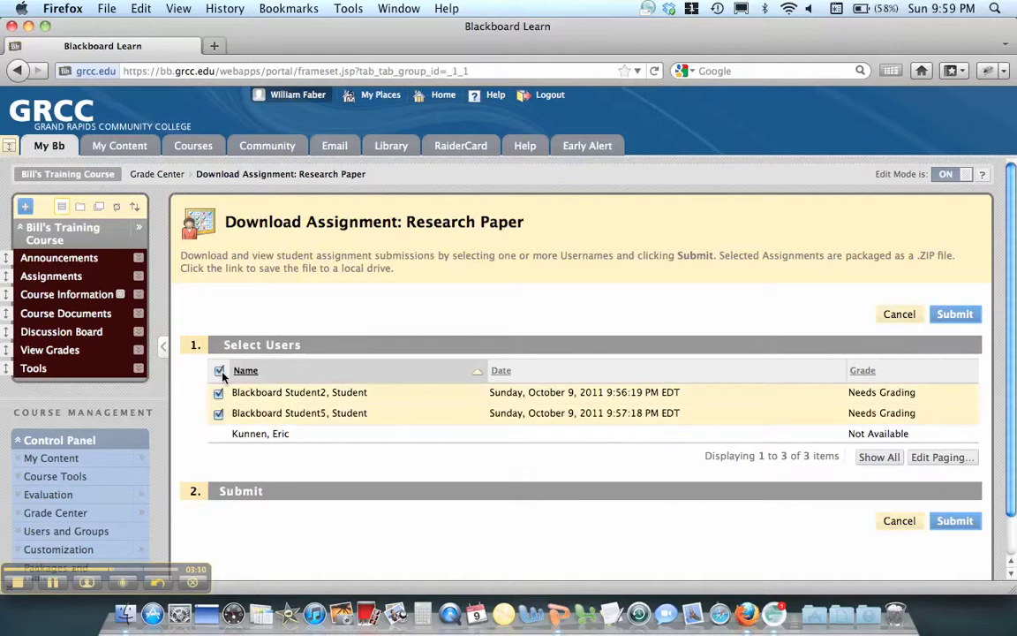
click(947, 318)
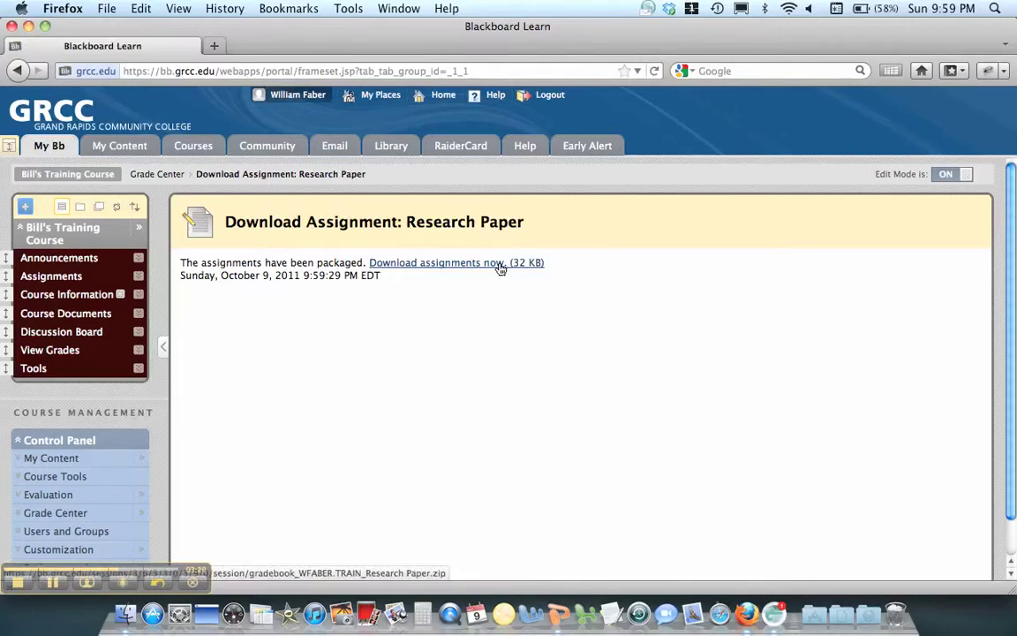
Step: Save the submissions zip to the computer, then clear and close the Downloads list
click(500, 267)
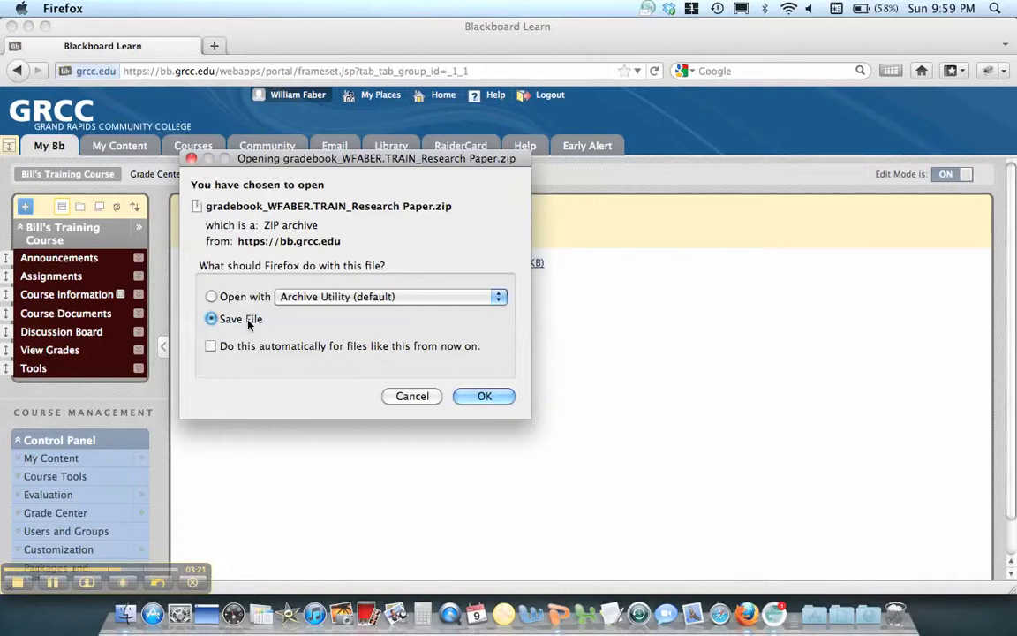
click(484, 397)
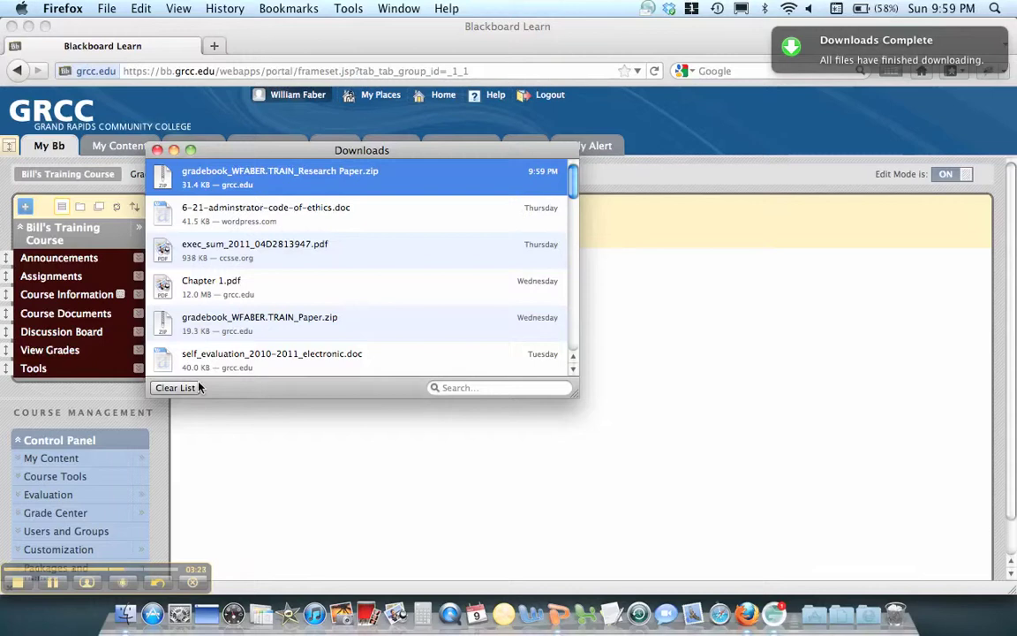
click(183, 387)
click(155, 151)
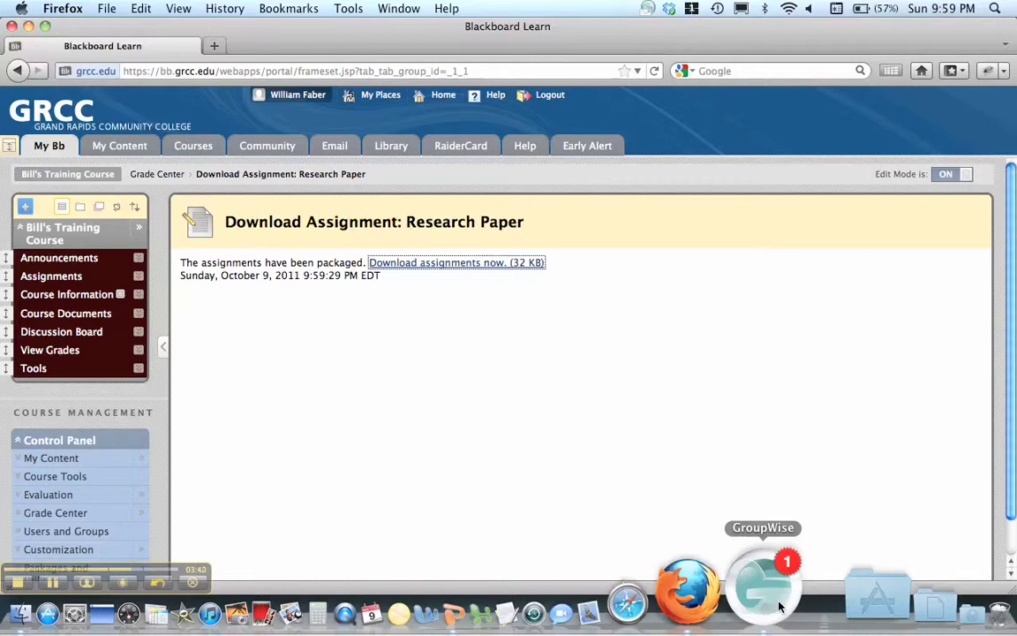
Step: Attach the Research Paper submissions zip from the Desktop to the 'EN 097 Papers' email
click(765, 589)
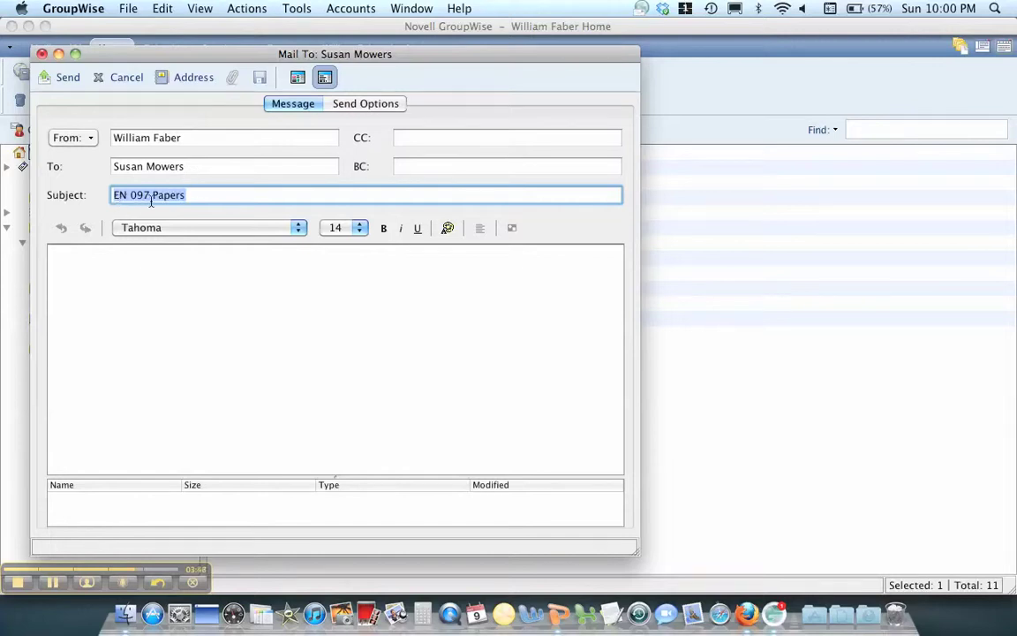
click(232, 84)
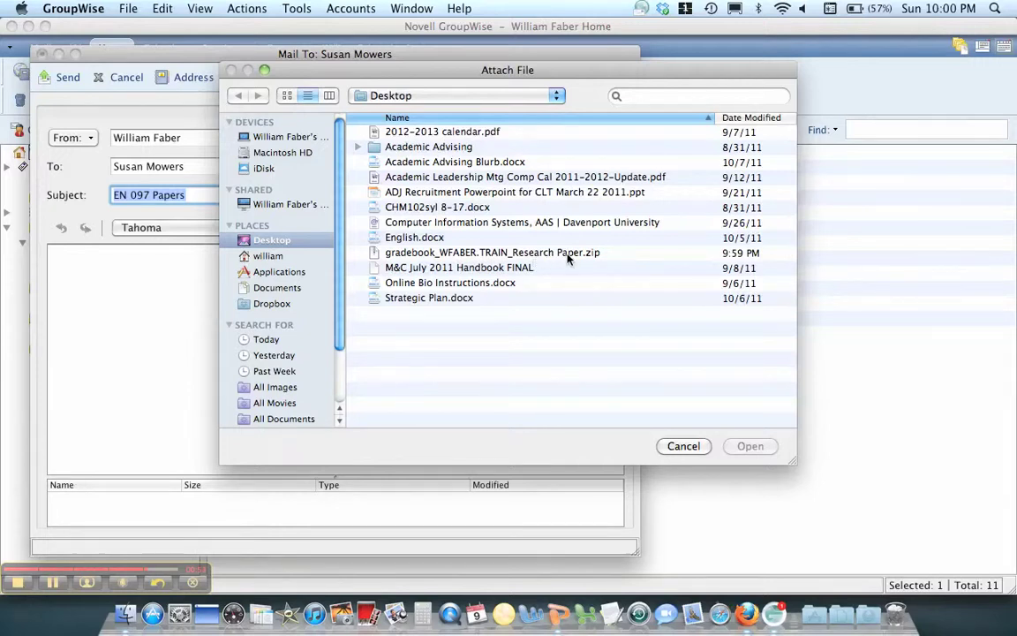
double_click(499, 253)
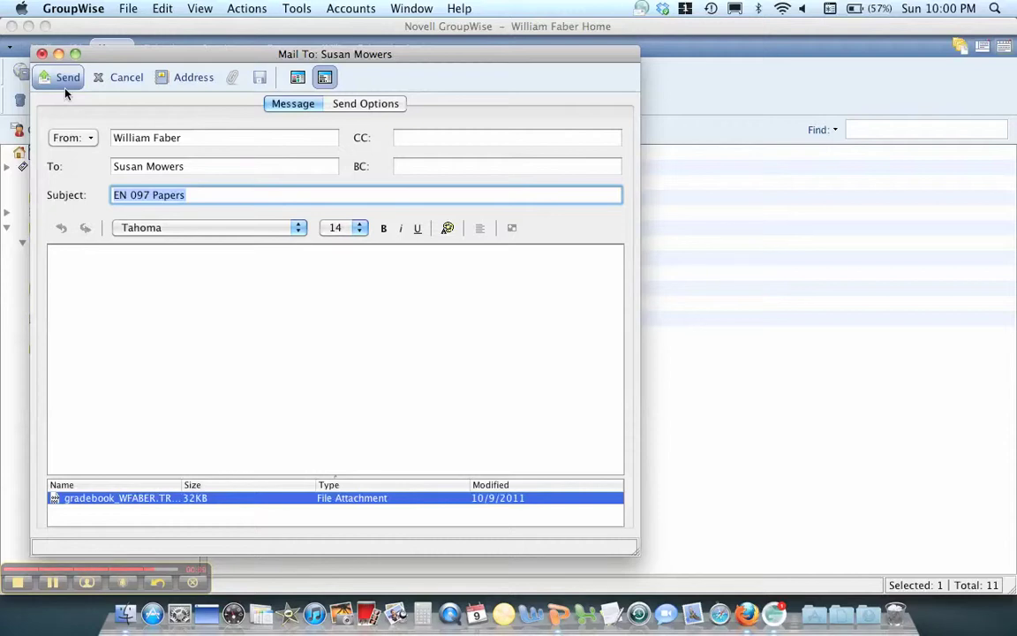
Step: Return to the PowerPoint slideshow's 'Collecting Research Papers Electronically' slide
key(super+Tab)
key(super+Tab)
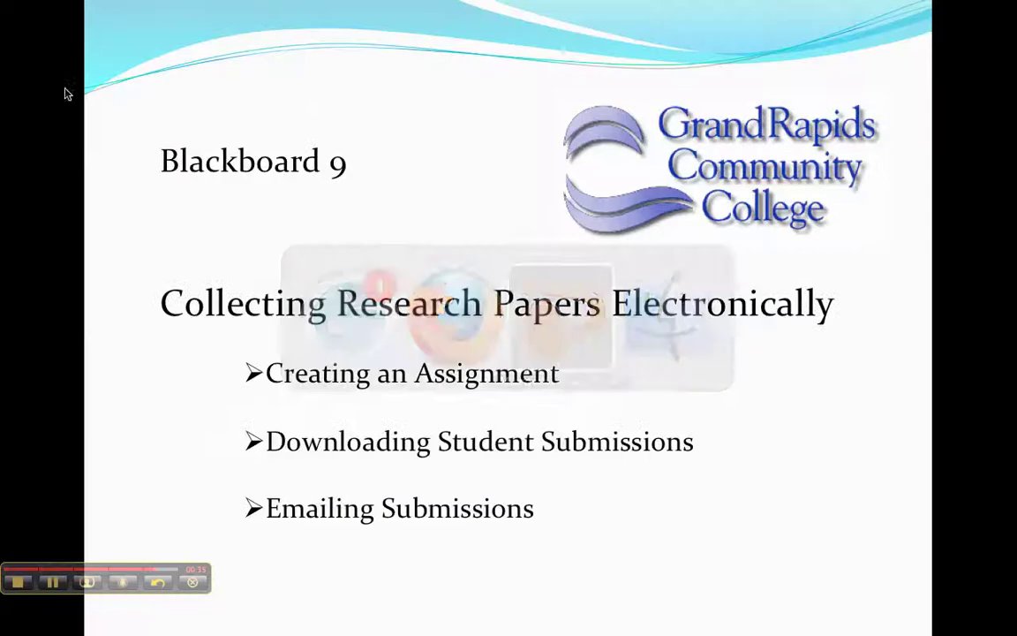